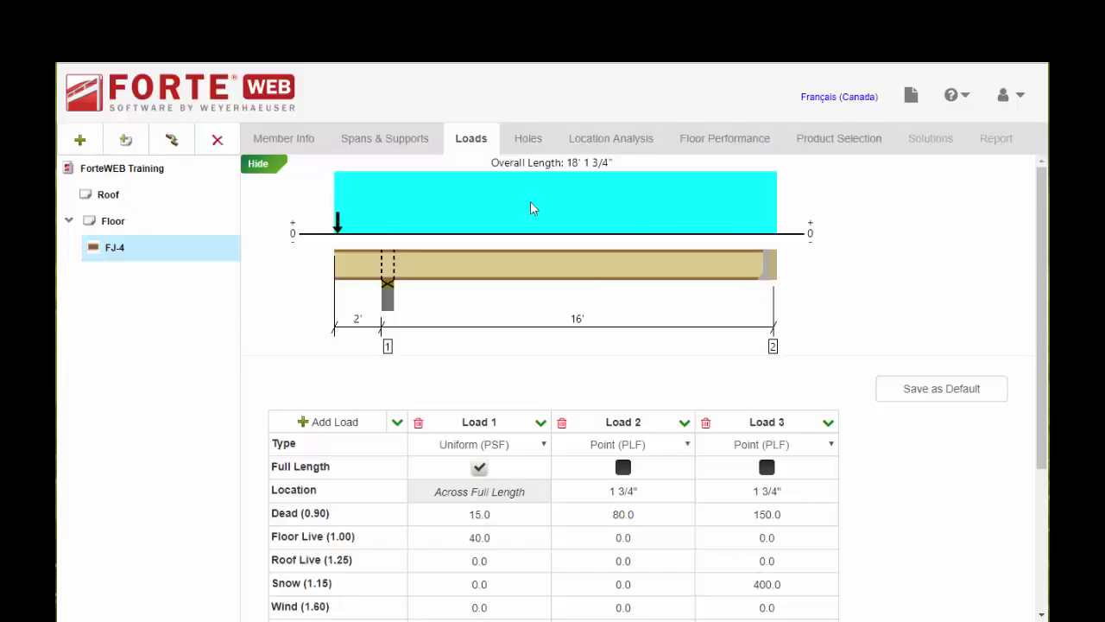
- Add a circular hole with a 5-inch width to floor joist FJ-4
click(530, 140)
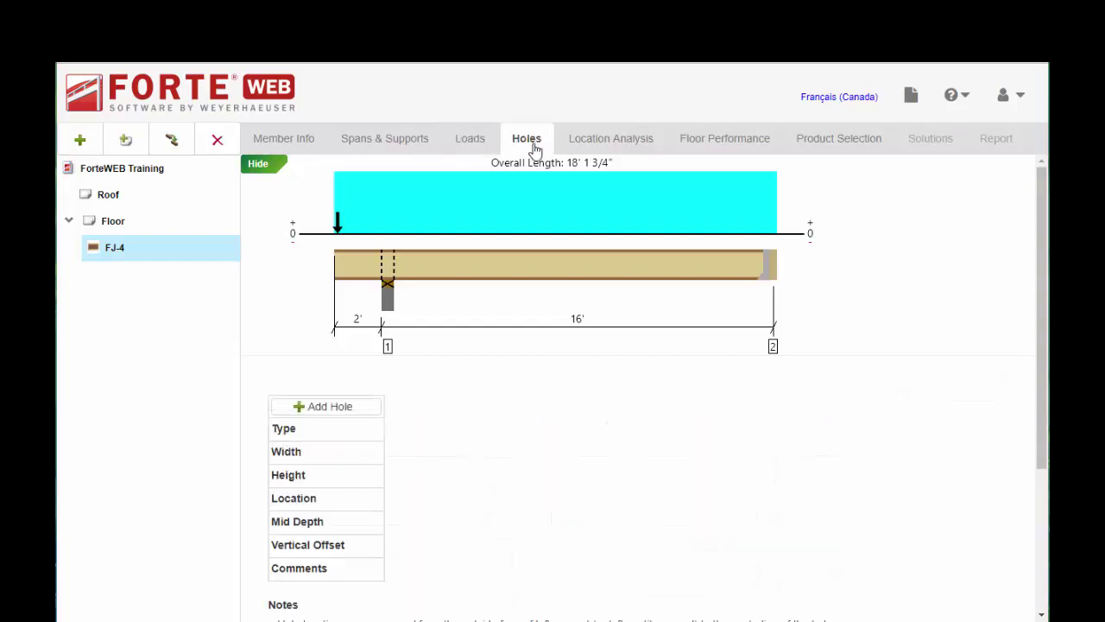
click(349, 411)
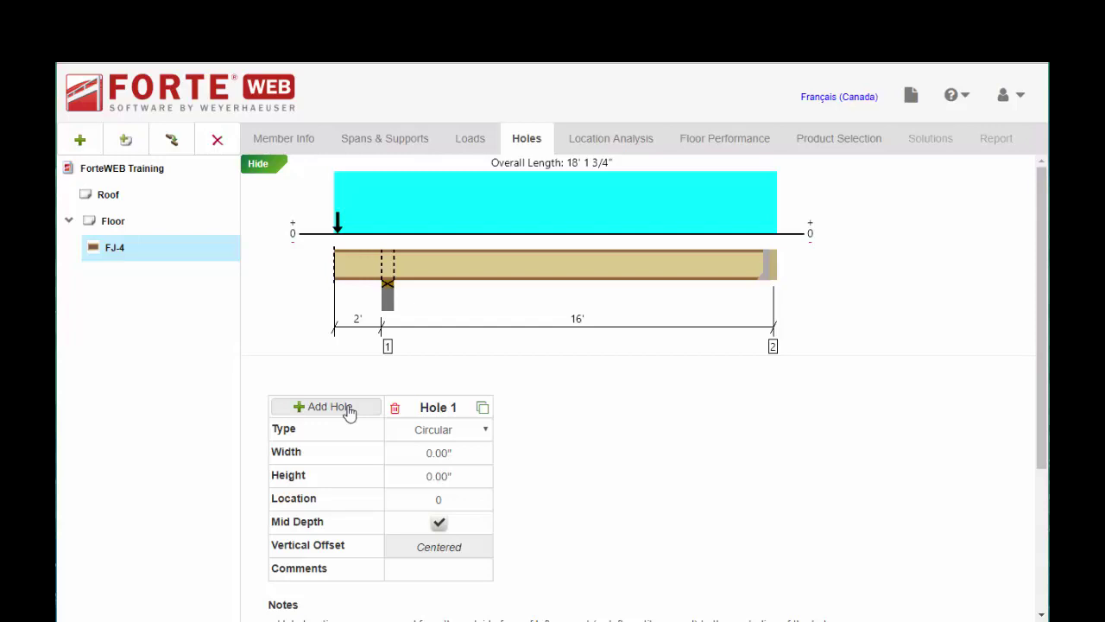
click(486, 436)
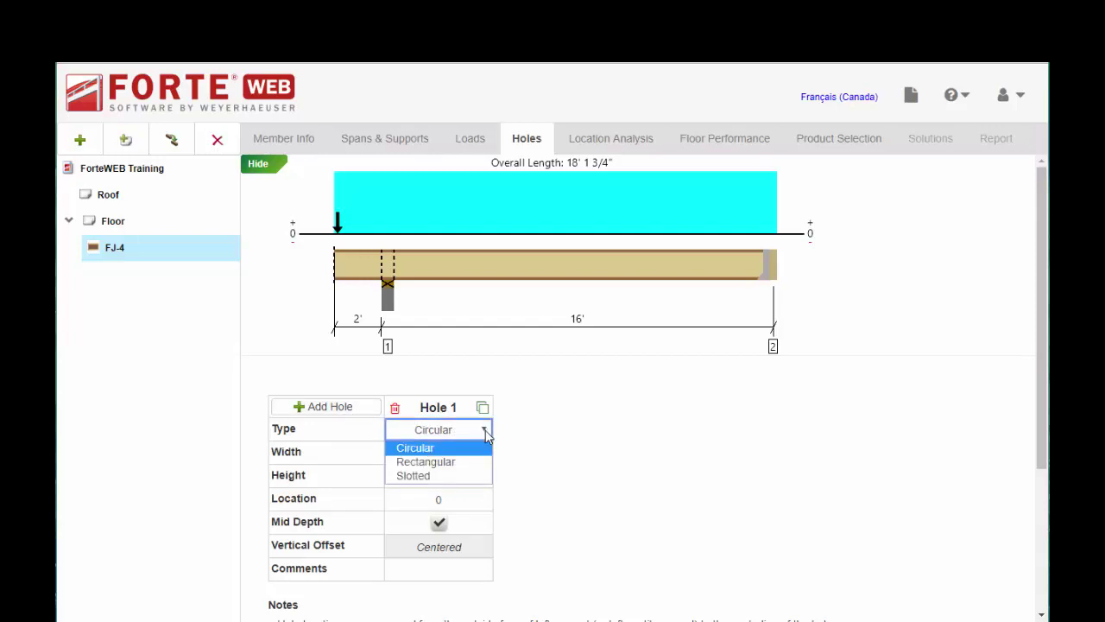
click(414, 448)
click(416, 453)
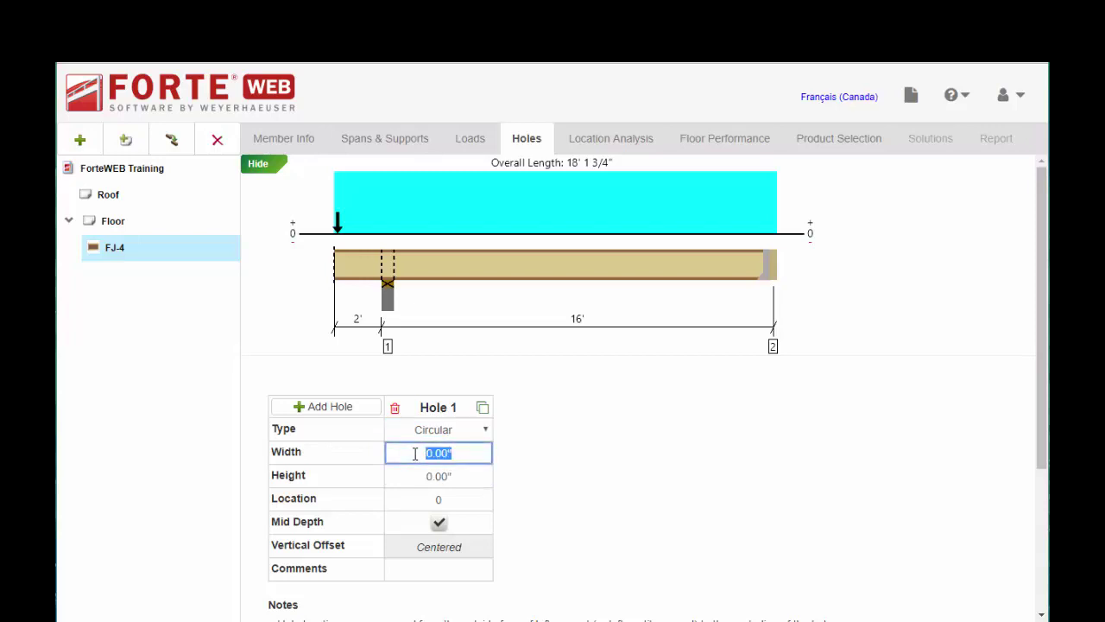
text(5)
key(Tab)
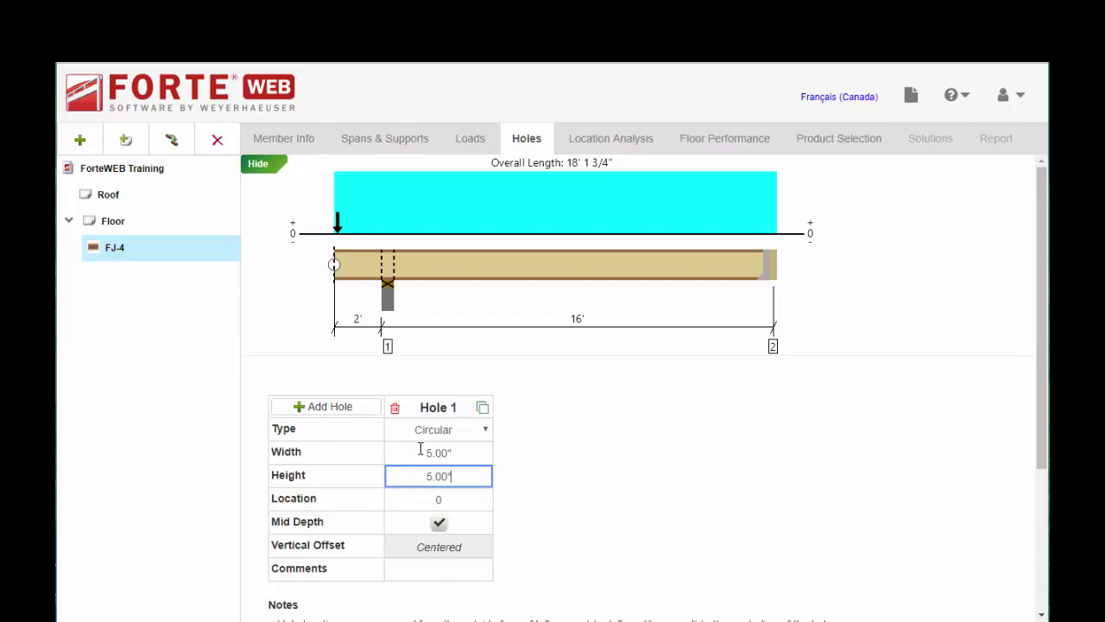
- Change Hole 1 to the Slotted type and set its height to 10 inches
click(485, 432)
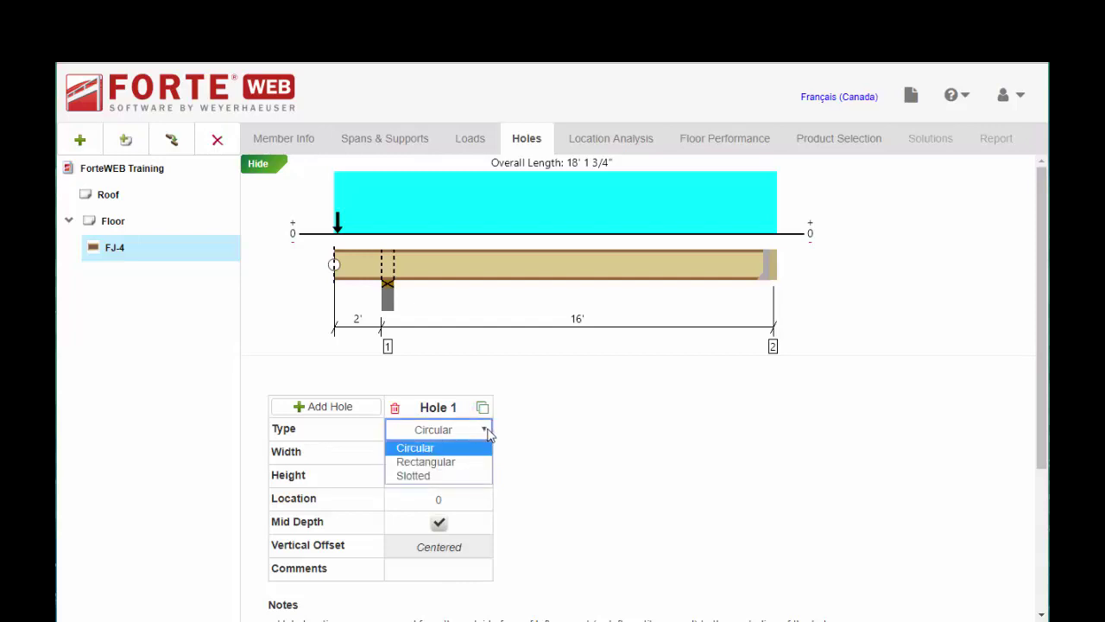
click(422, 480)
click(404, 476)
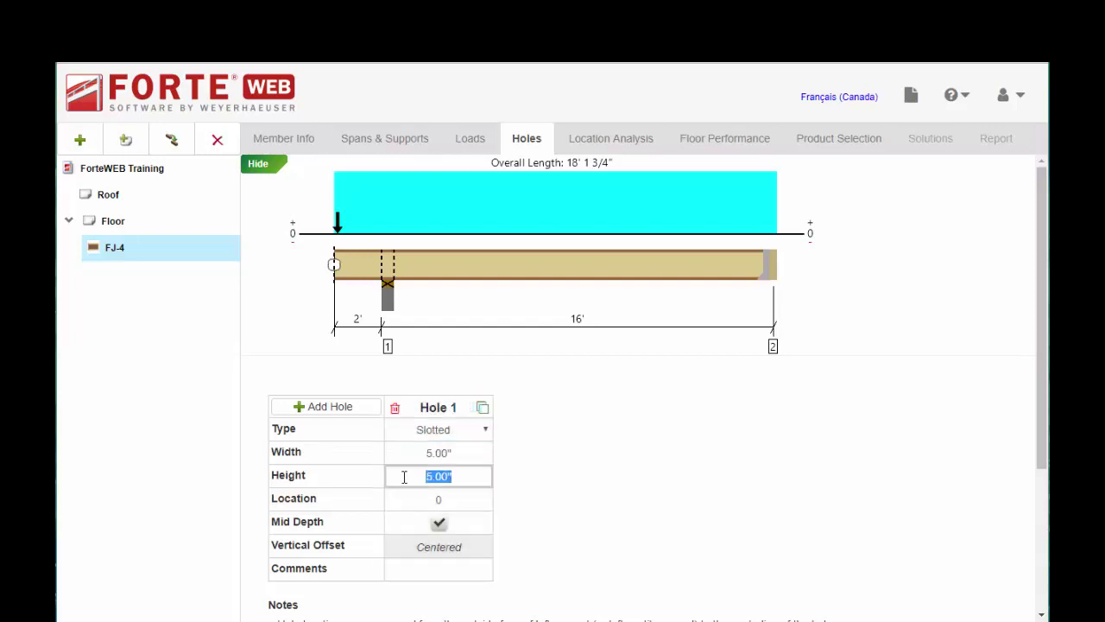
text(10)
click(404, 453)
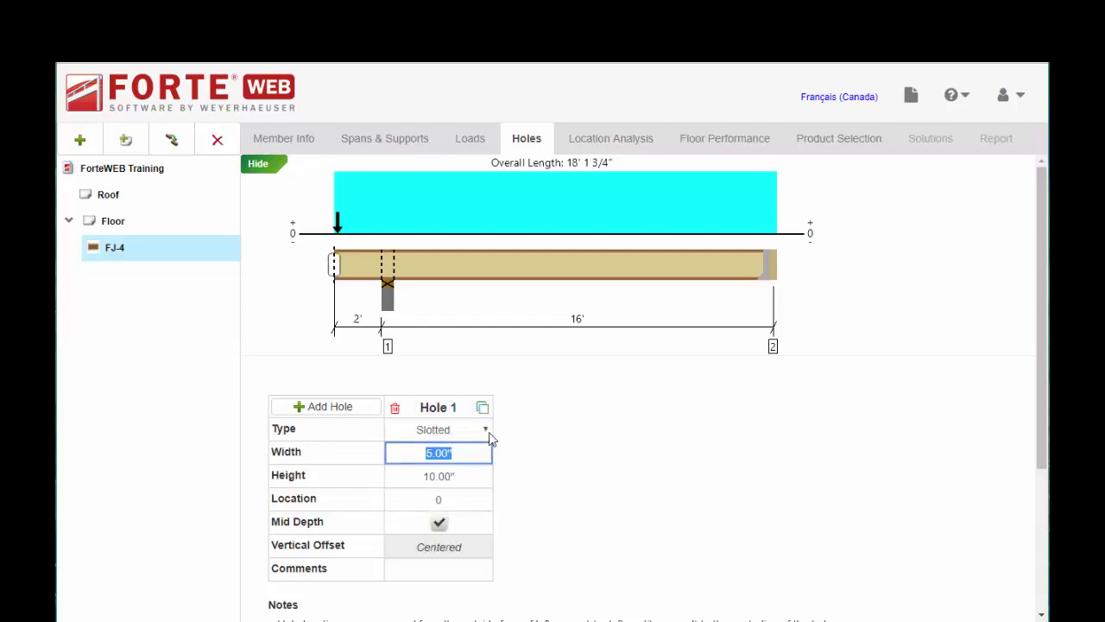
- Switch Hole 1 back to Circular with a 5-inch width and set its location to 8 feet
click(486, 430)
click(419, 446)
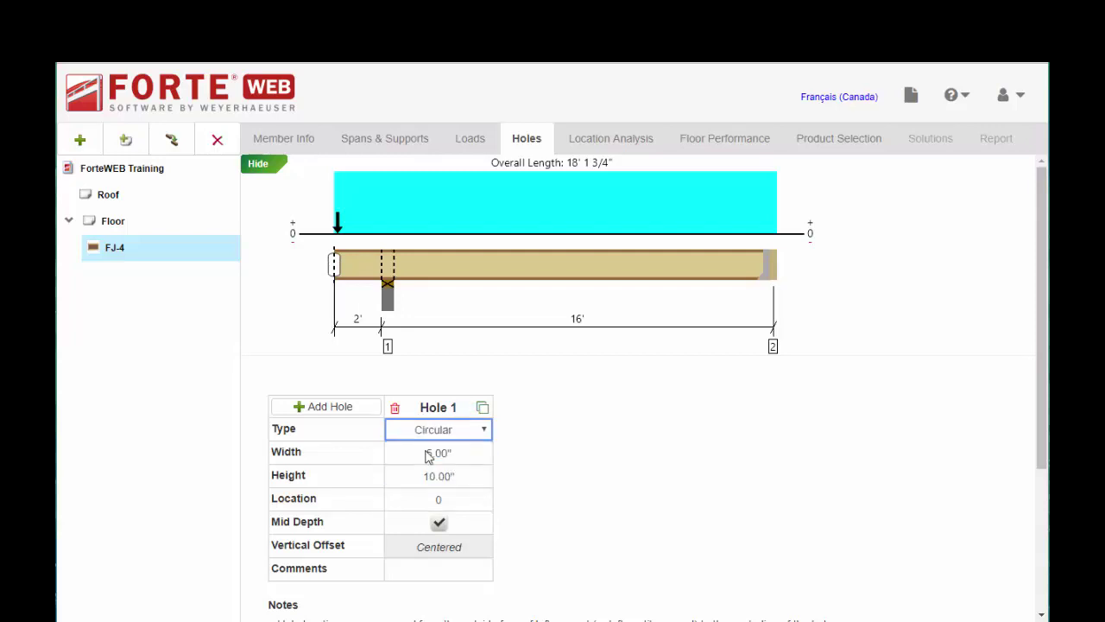
click(425, 498)
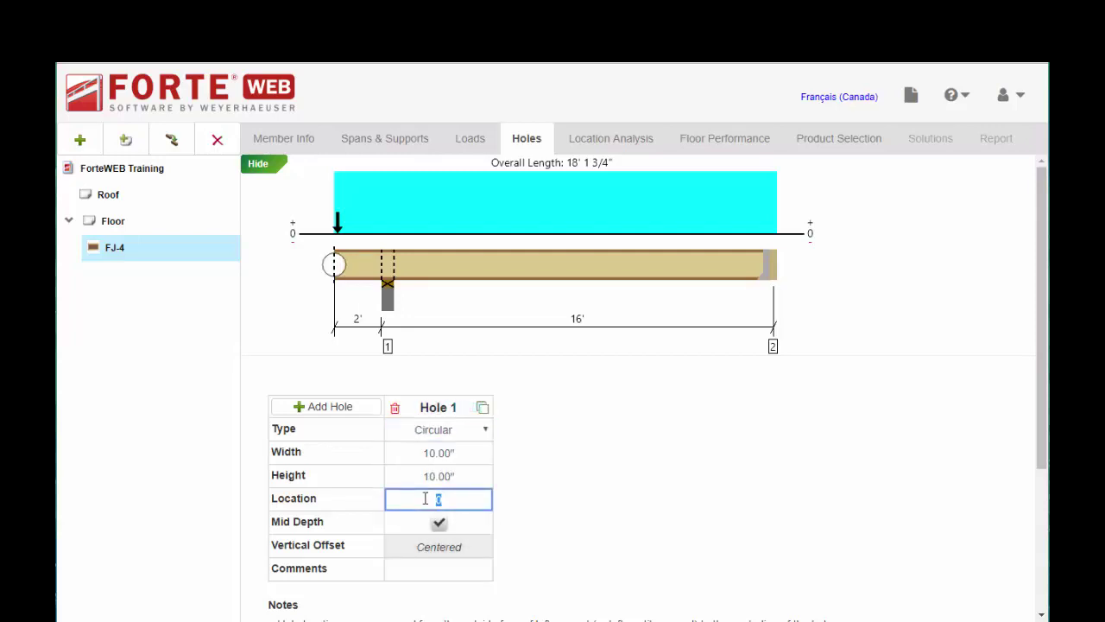
click(419, 451)
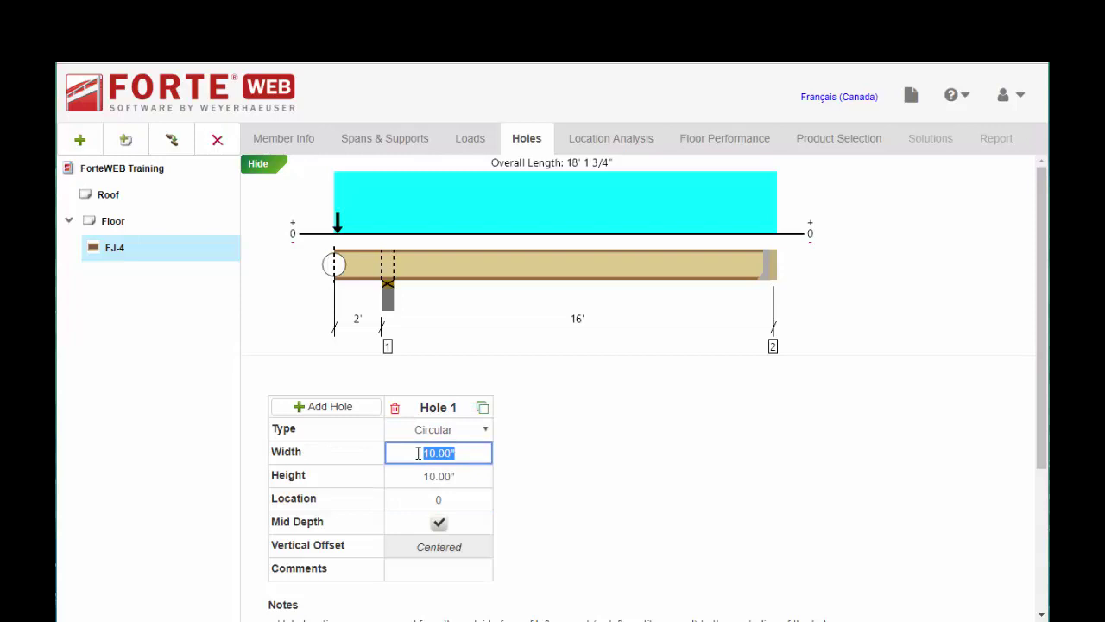
text(5)
click(417, 498)
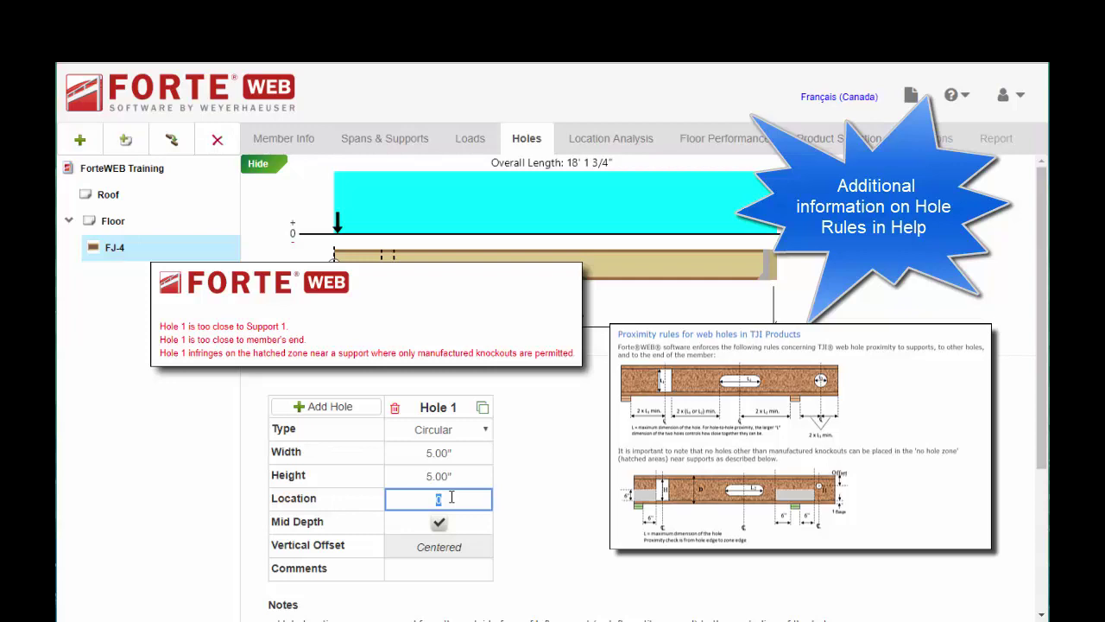
text(8)
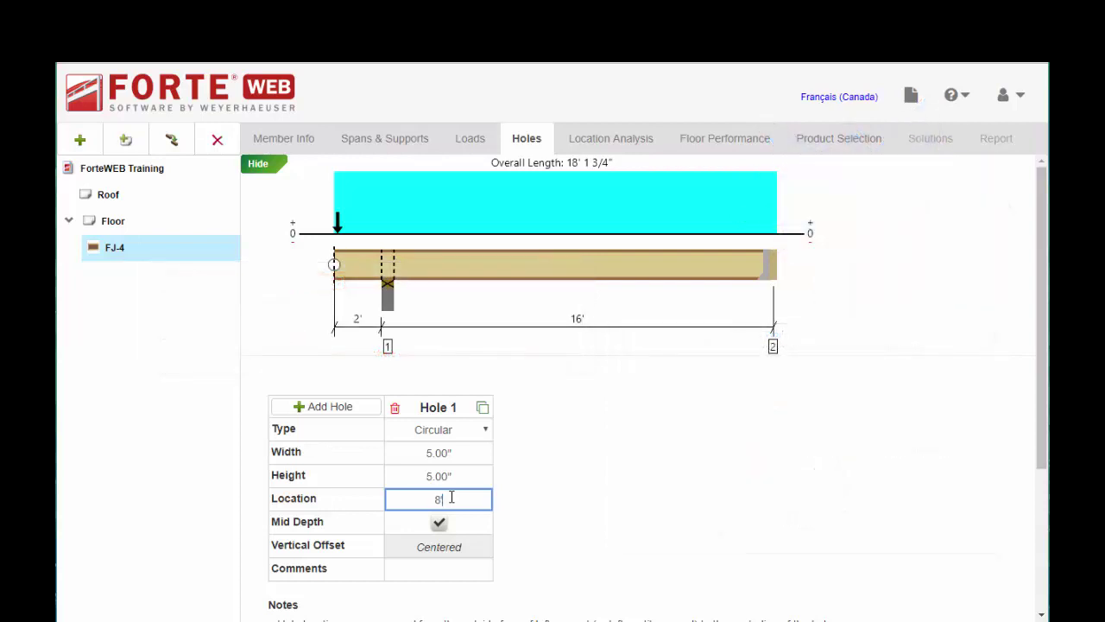
- Try a 2-inch vertical offset for Hole 1 with Mid Depth turned off, and re-enable Mid Depth
click(439, 524)
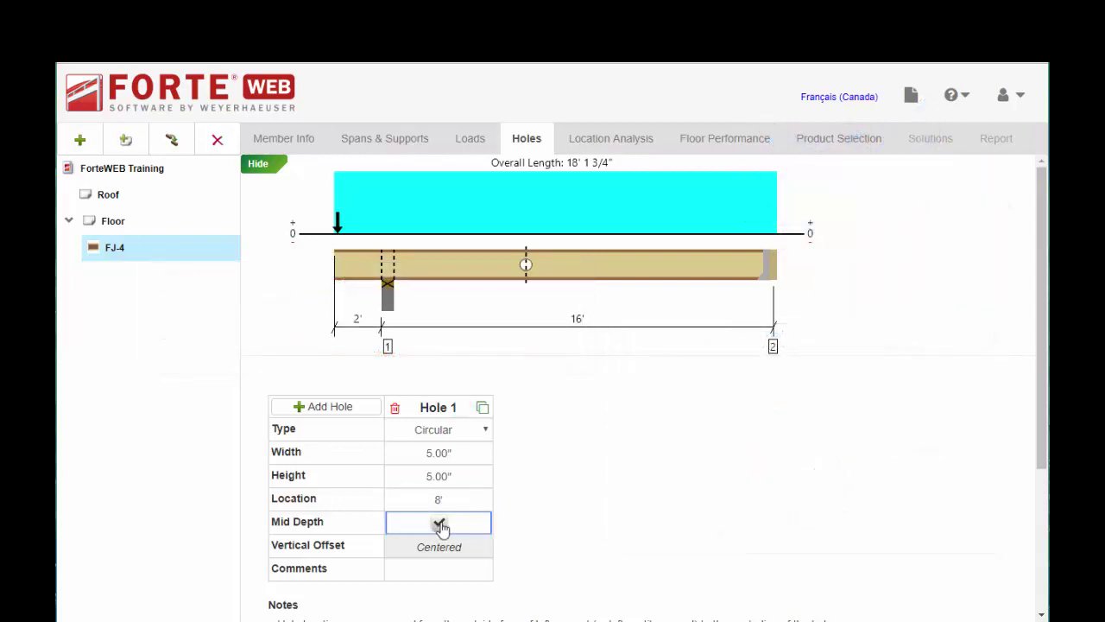
click(440, 524)
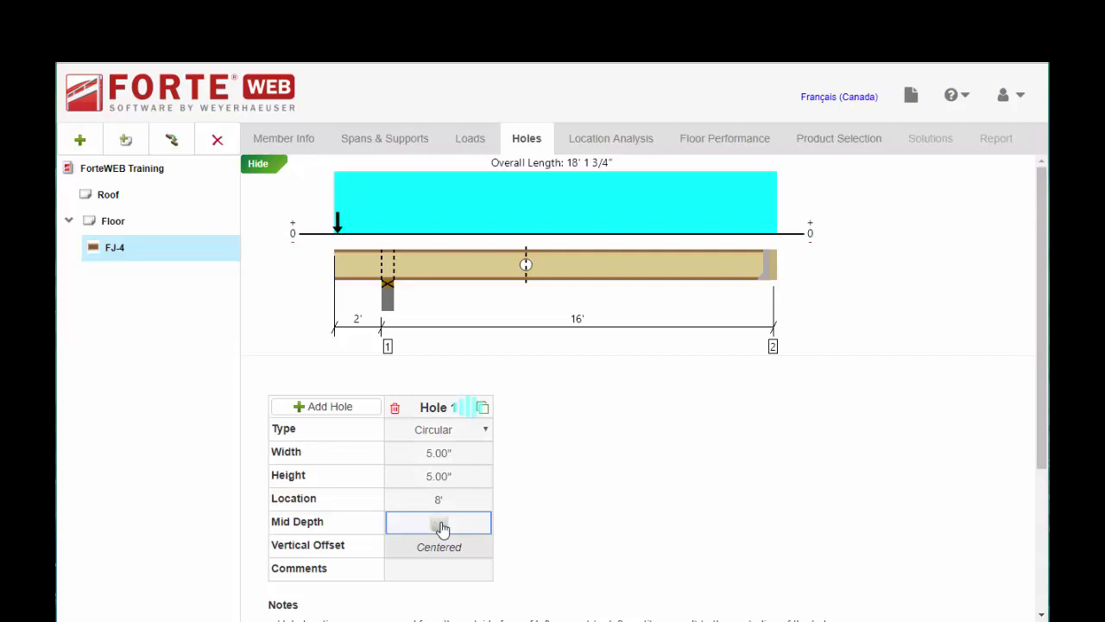
click(443, 544)
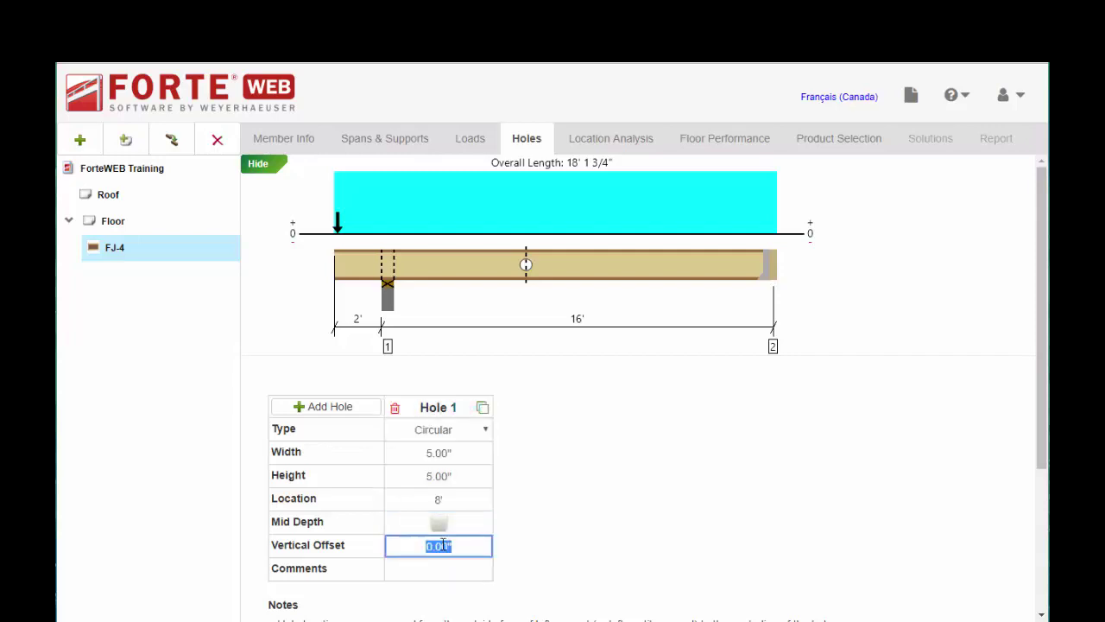
text(2)
key(Tab)
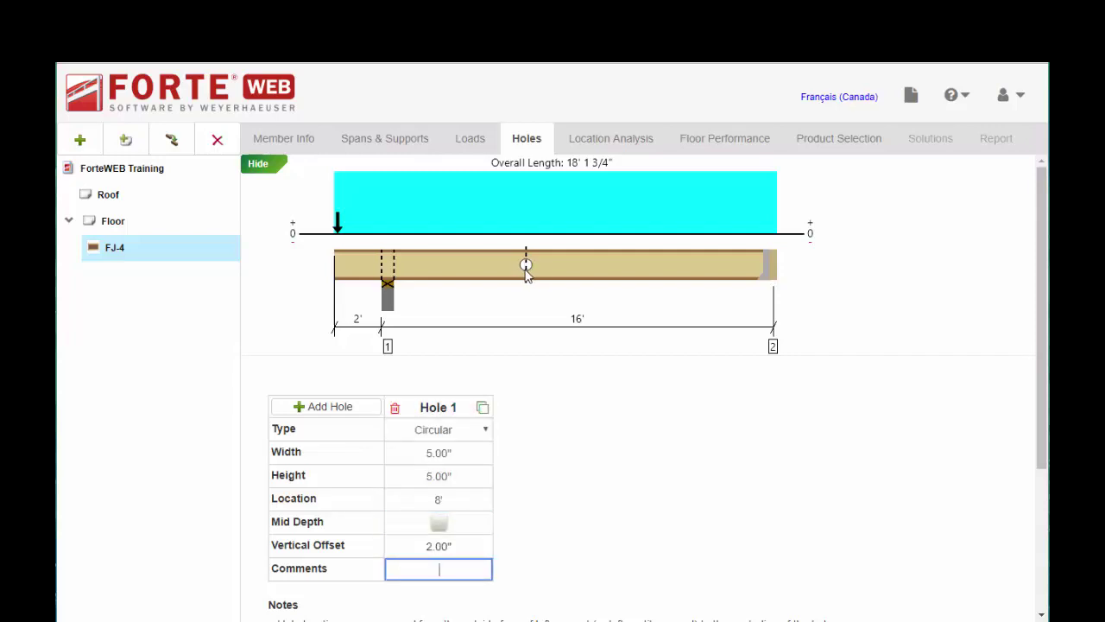
click(439, 523)
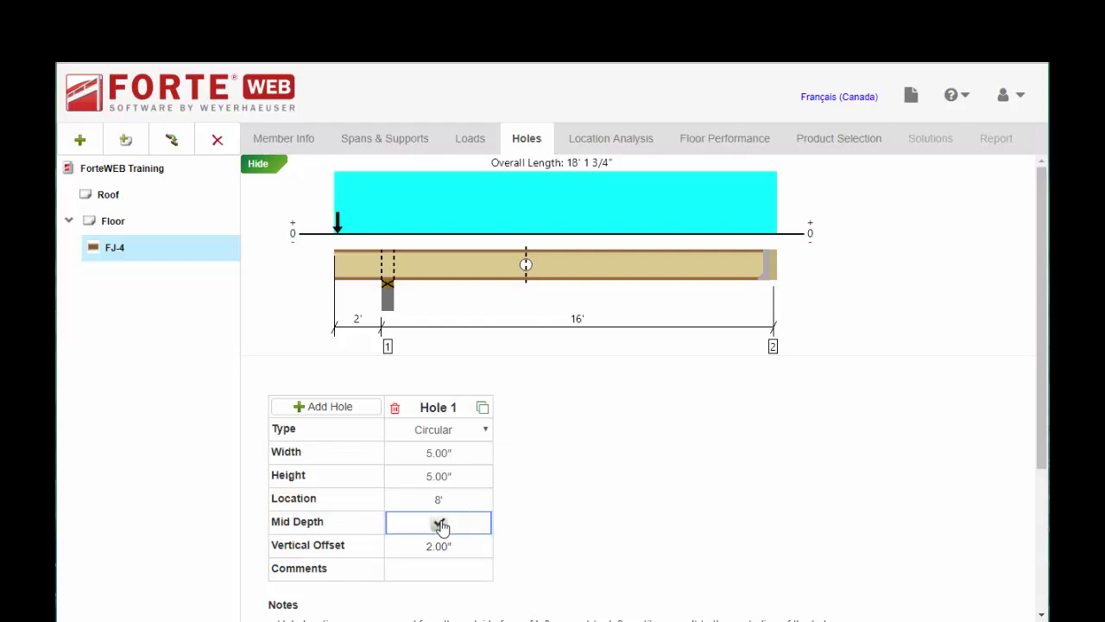
- Add the comment "Hole for plumbing" to Hole 1
click(439, 571)
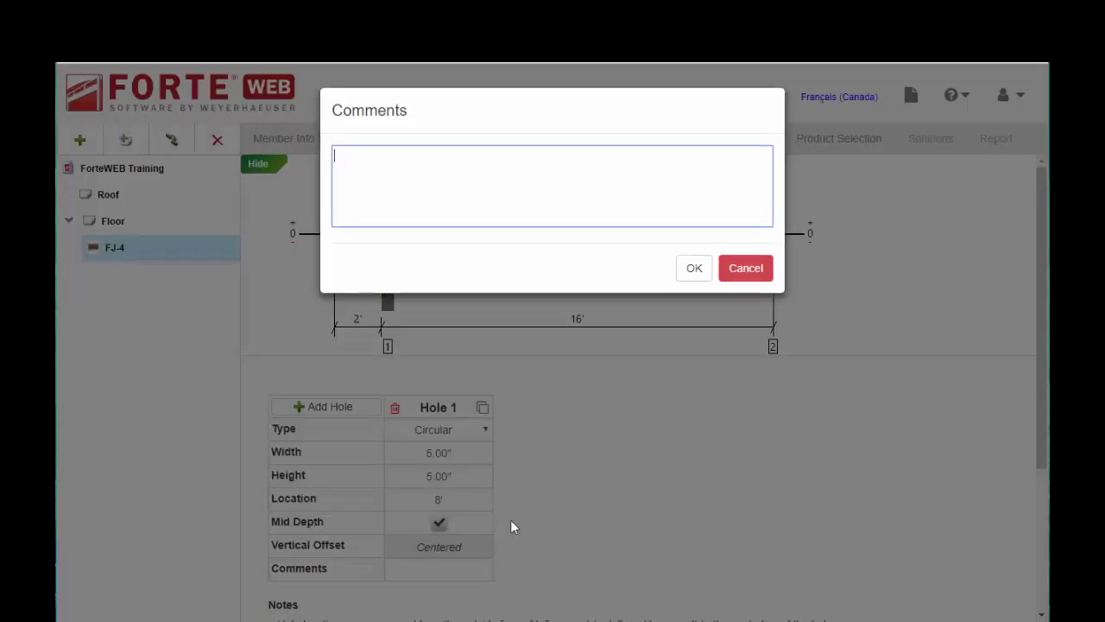
text(Hole for p)
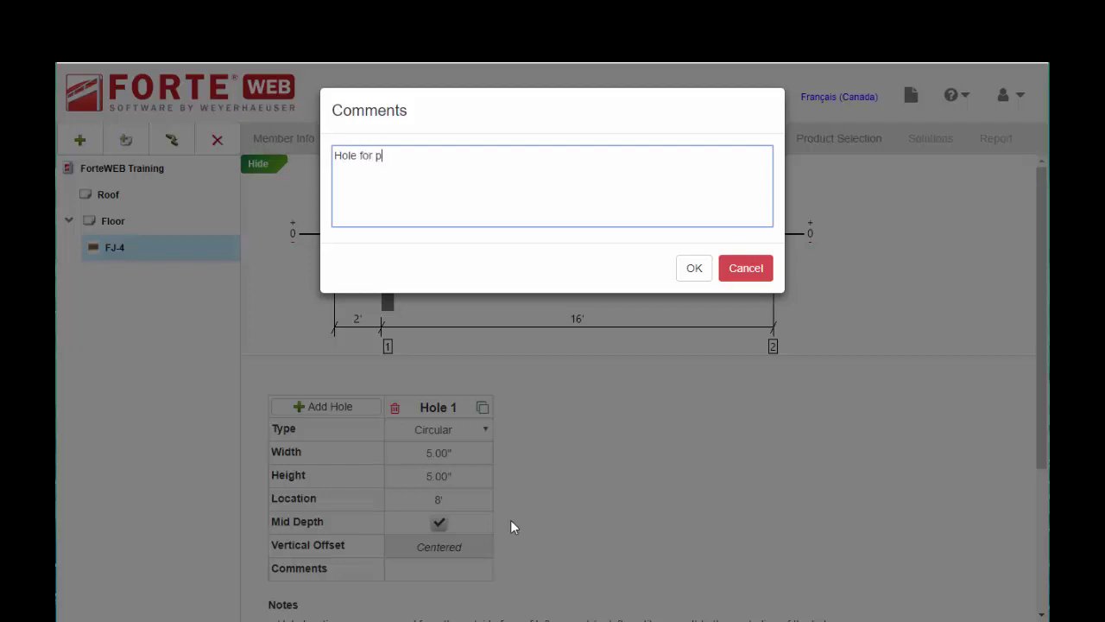
text(lumbing)
key(Return)
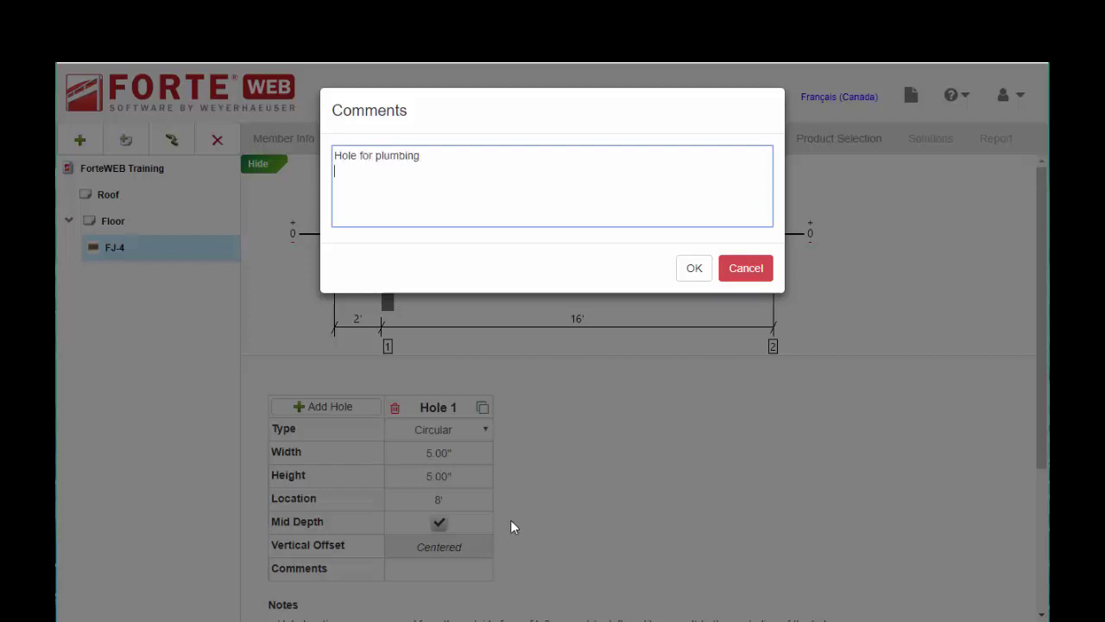
click(694, 268)
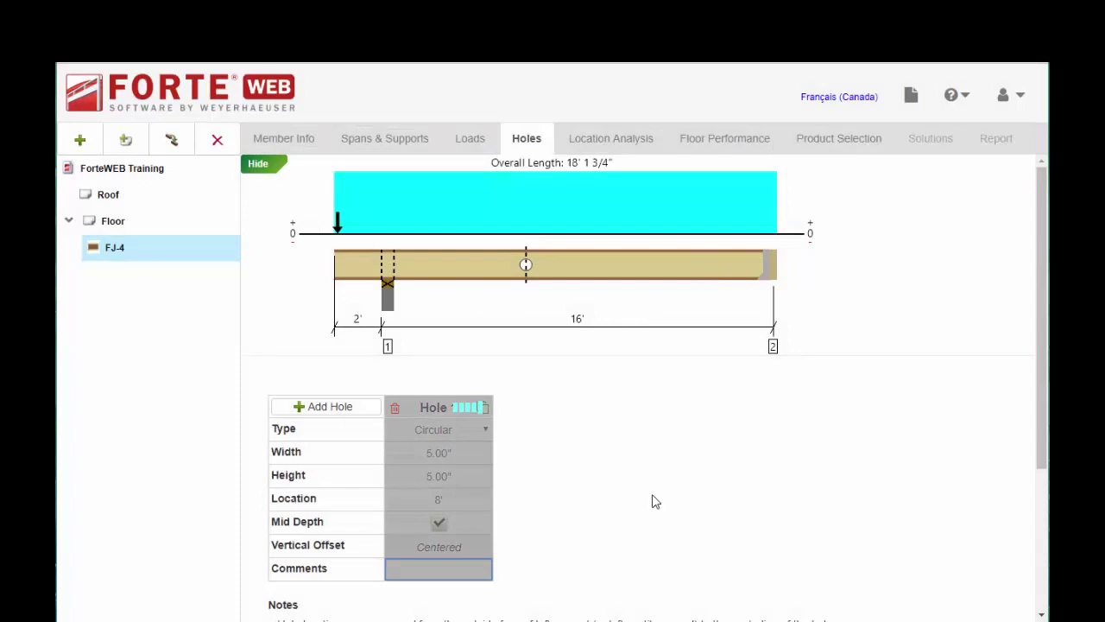
- Hide the member graphic and show it again
click(259, 172)
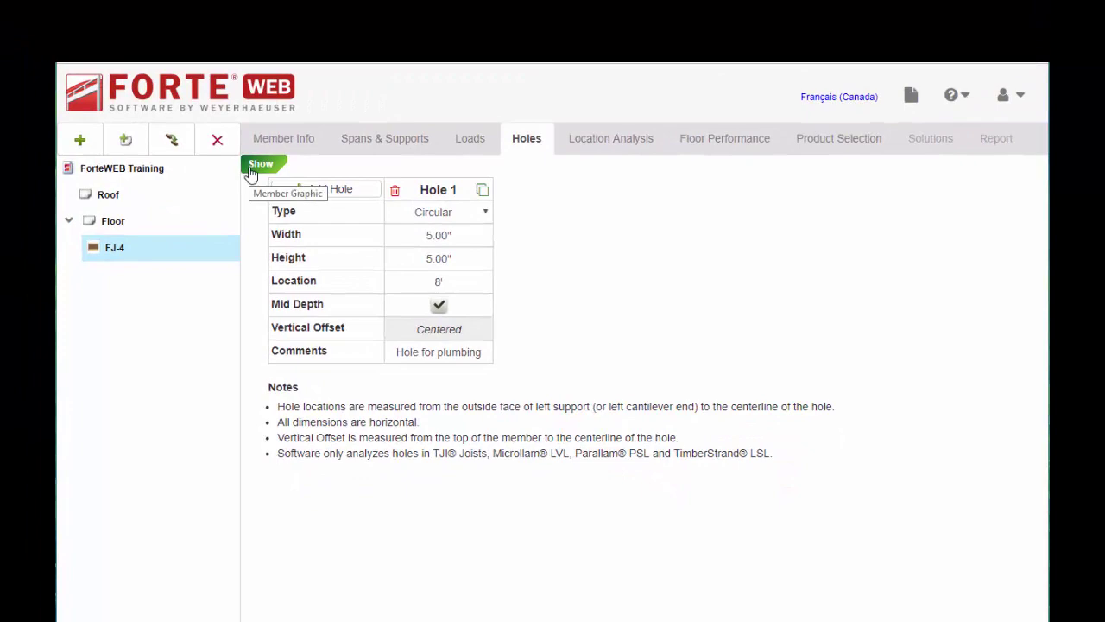
click(112, 83)
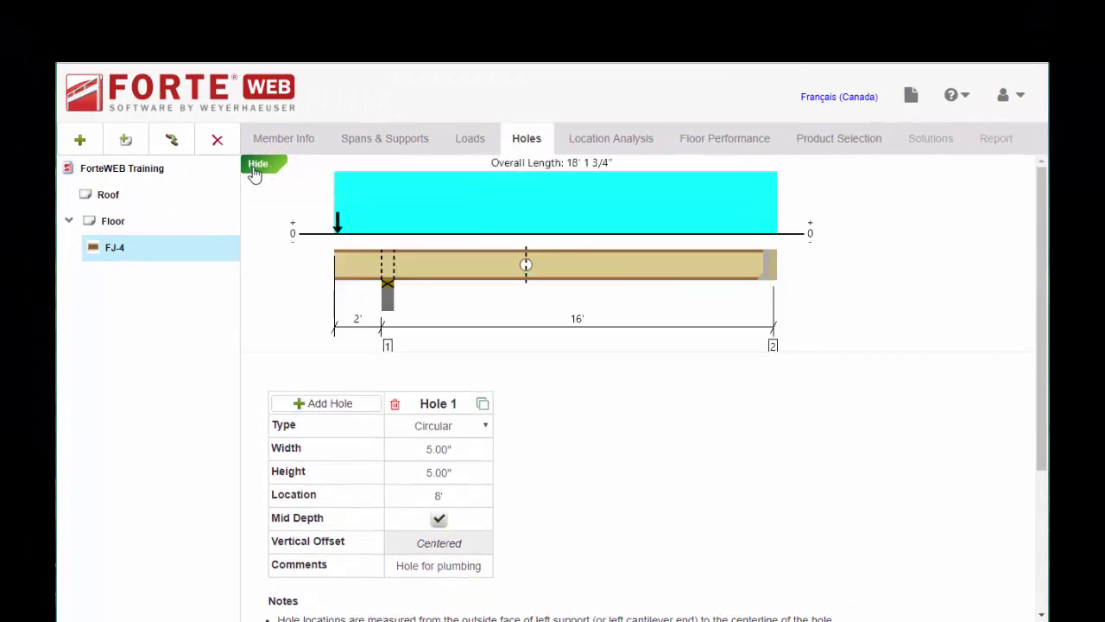
- Add an analysis location to the joist in Location Analysis and delete it again
click(601, 142)
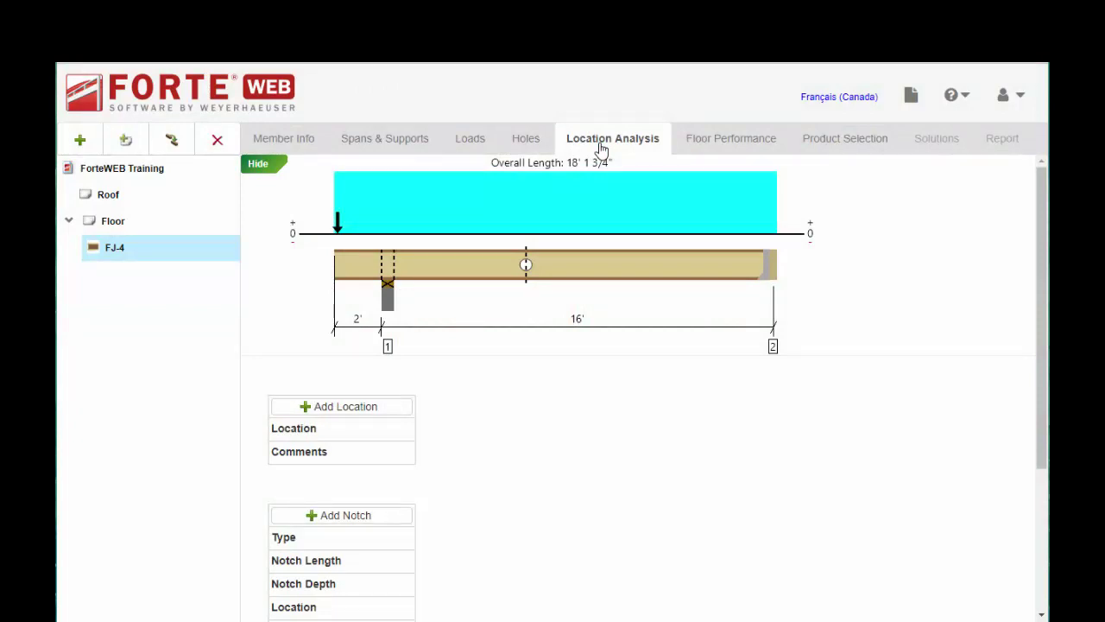
click(339, 407)
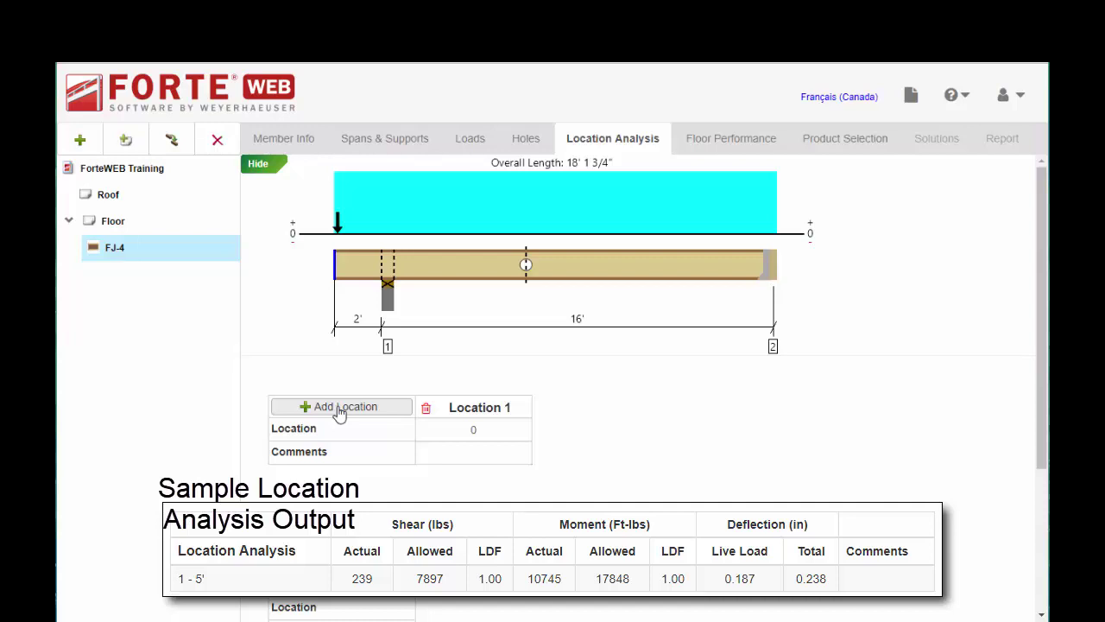
click(426, 410)
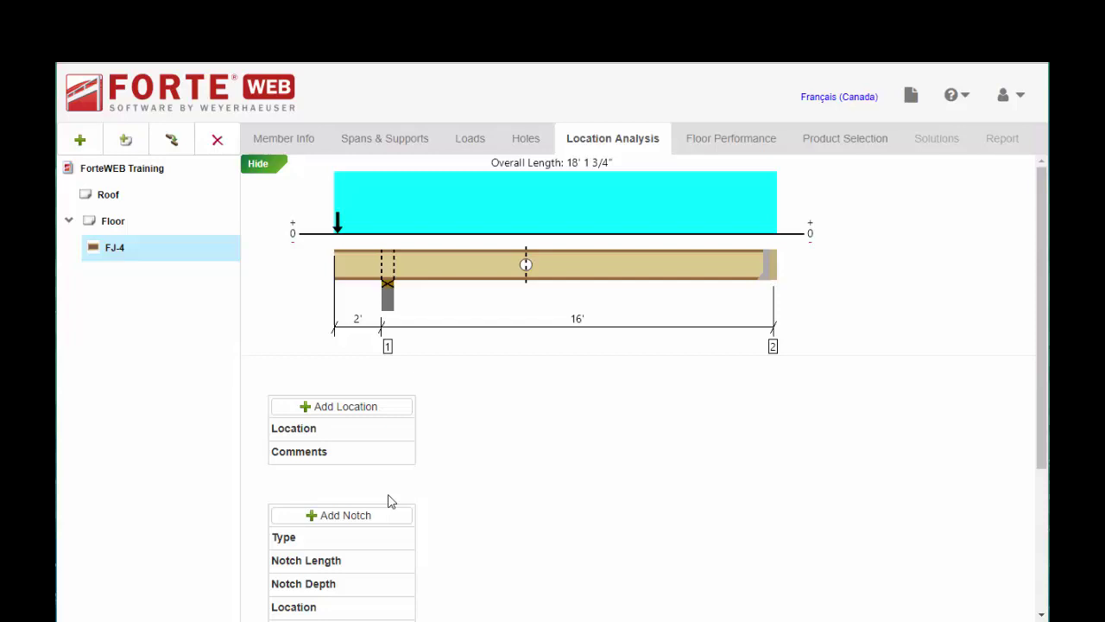
- Add a notch to the joist with the type Across Bottom - Bottom Flange
scroll(479, 372, down, 2)
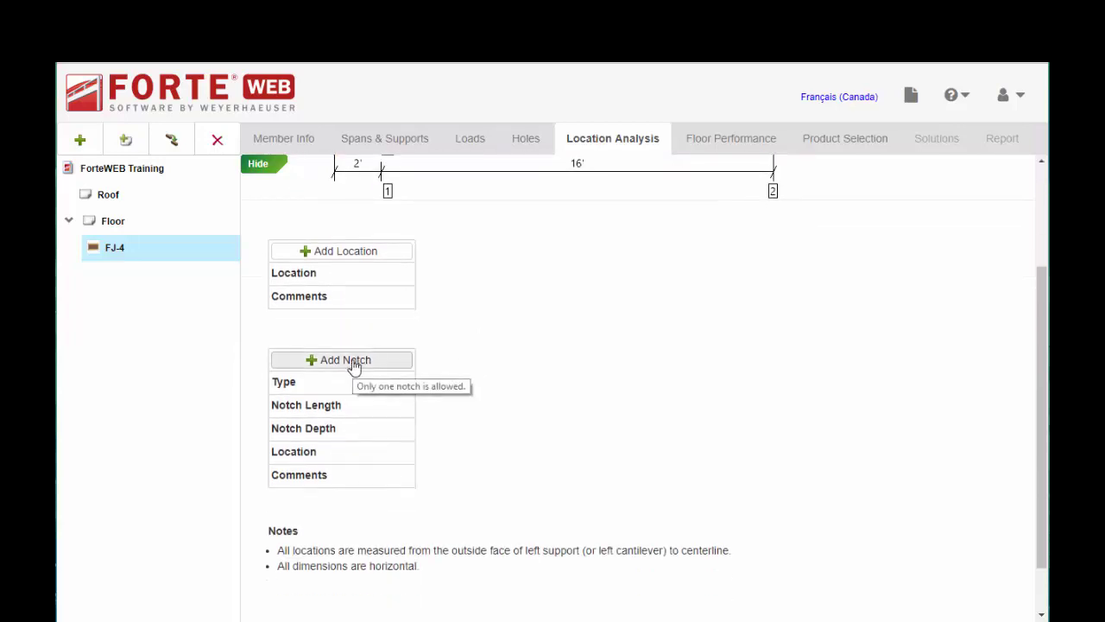
click(353, 366)
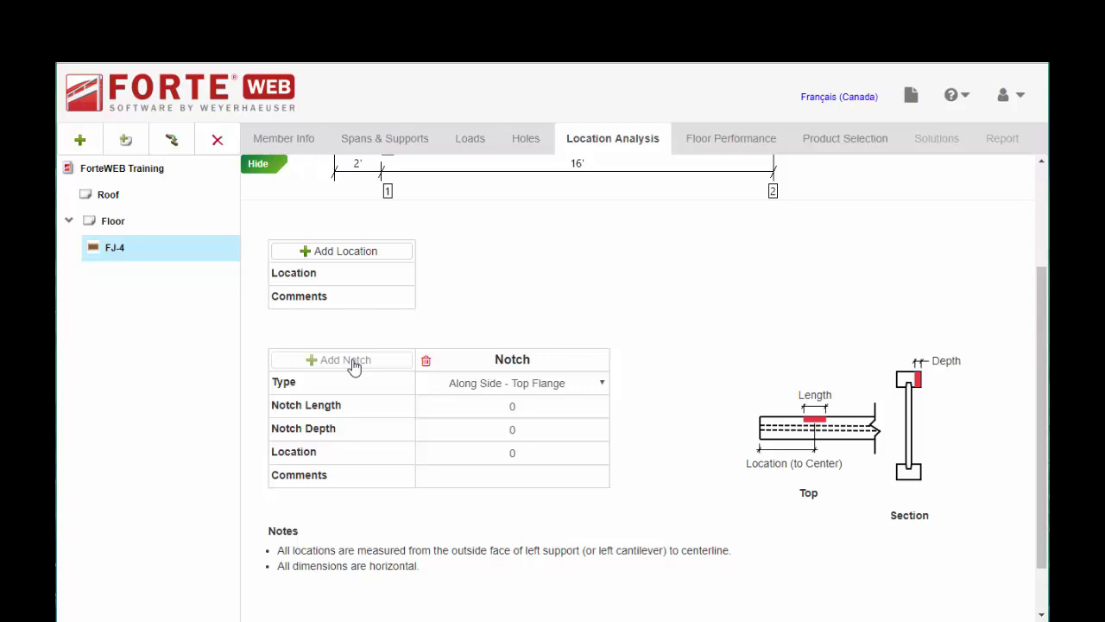
click(604, 388)
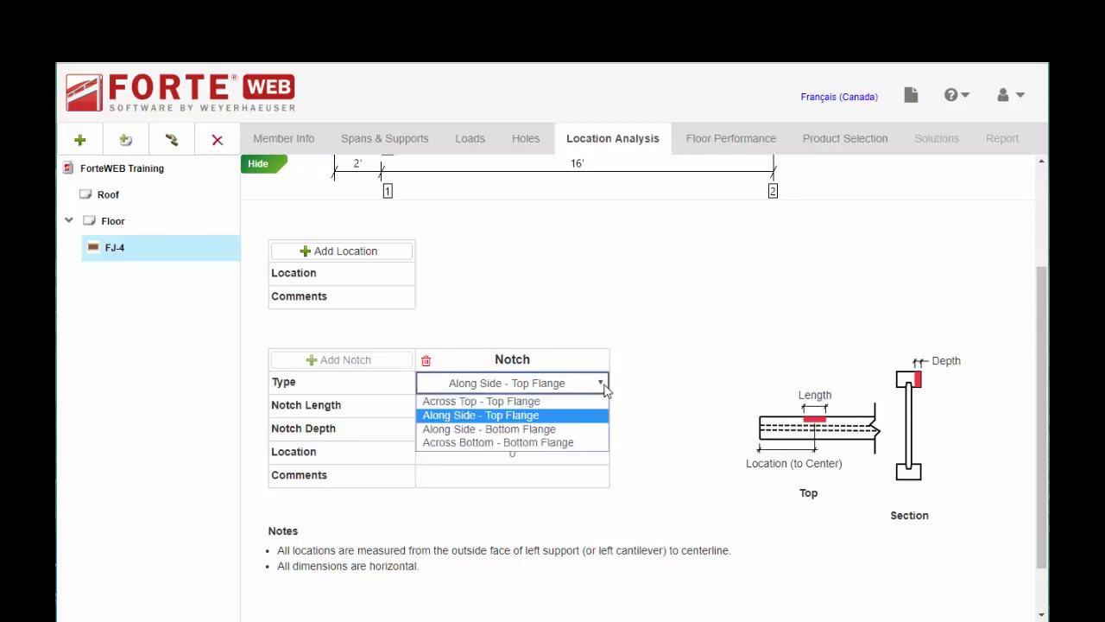
click(536, 442)
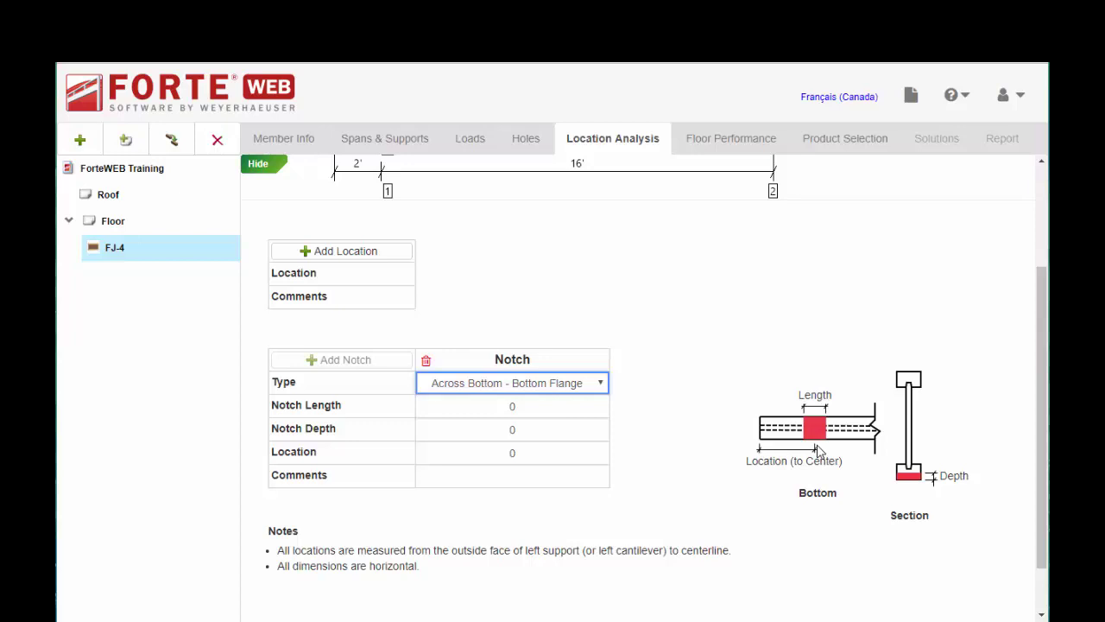
scroll(818, 450, up, 2)
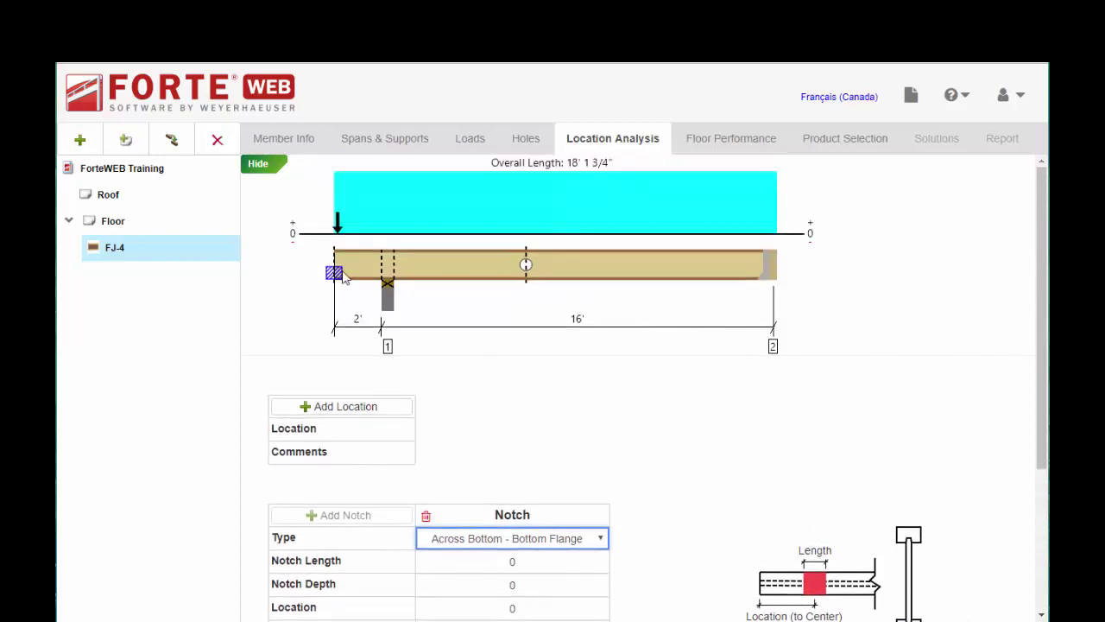
scroll(533, 354, down, 1)
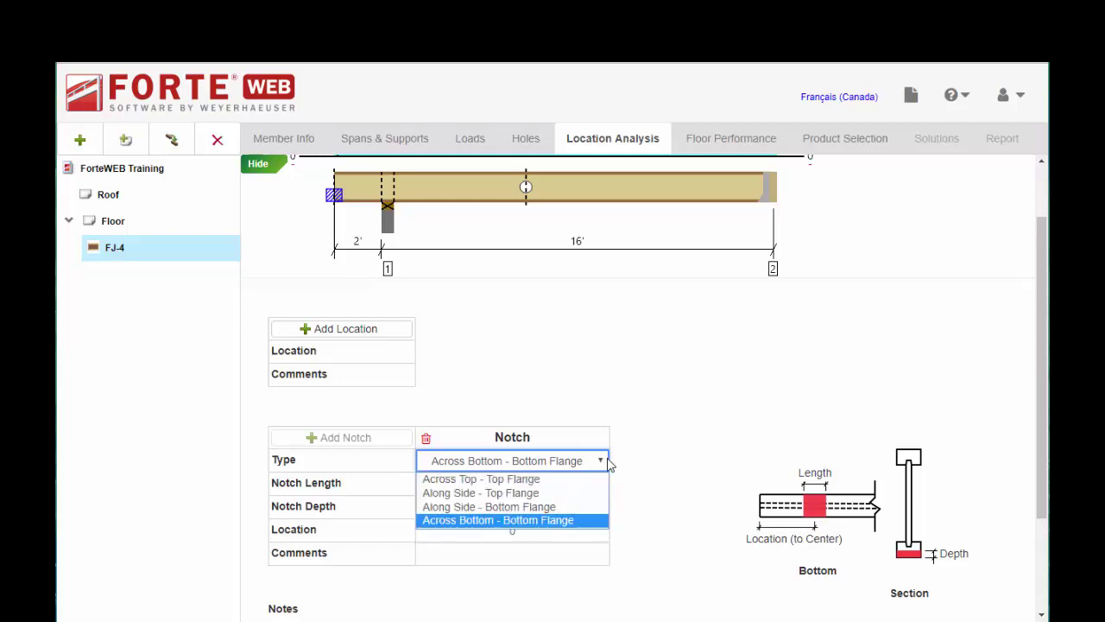
- Try the Across Top - Top Flange notch type, and set the notch to Along Side - Top Flange
click(542, 478)
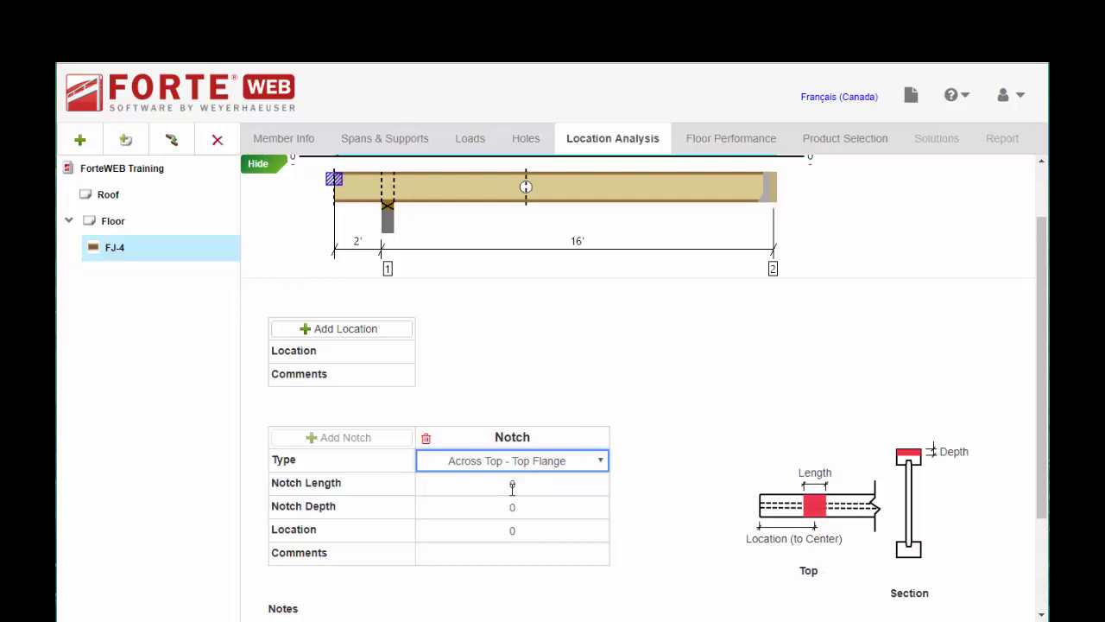
click(602, 466)
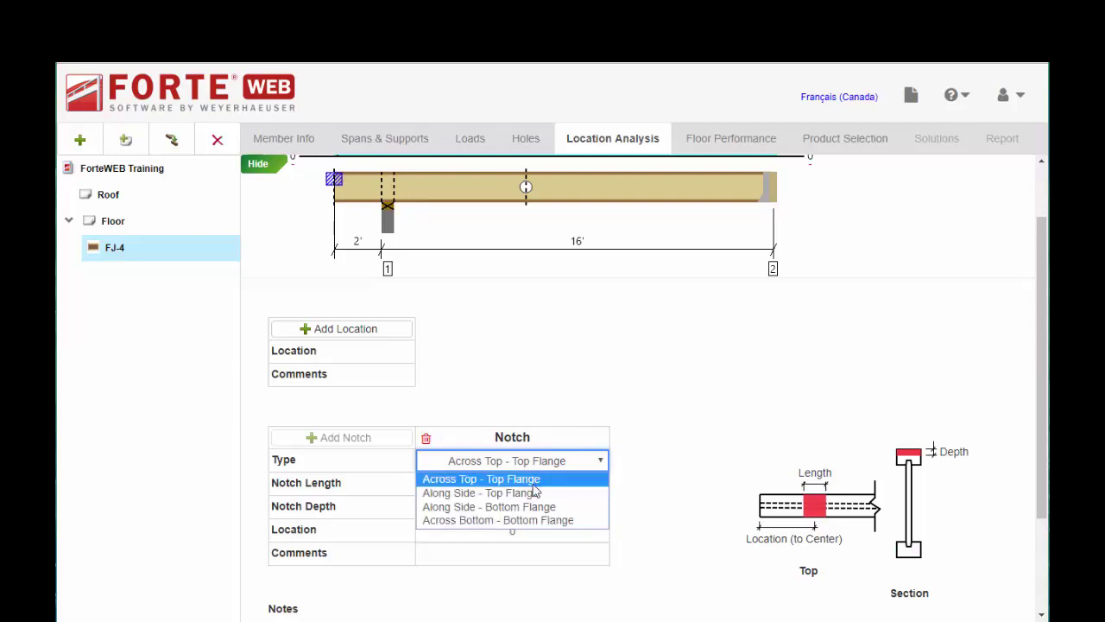
click(530, 493)
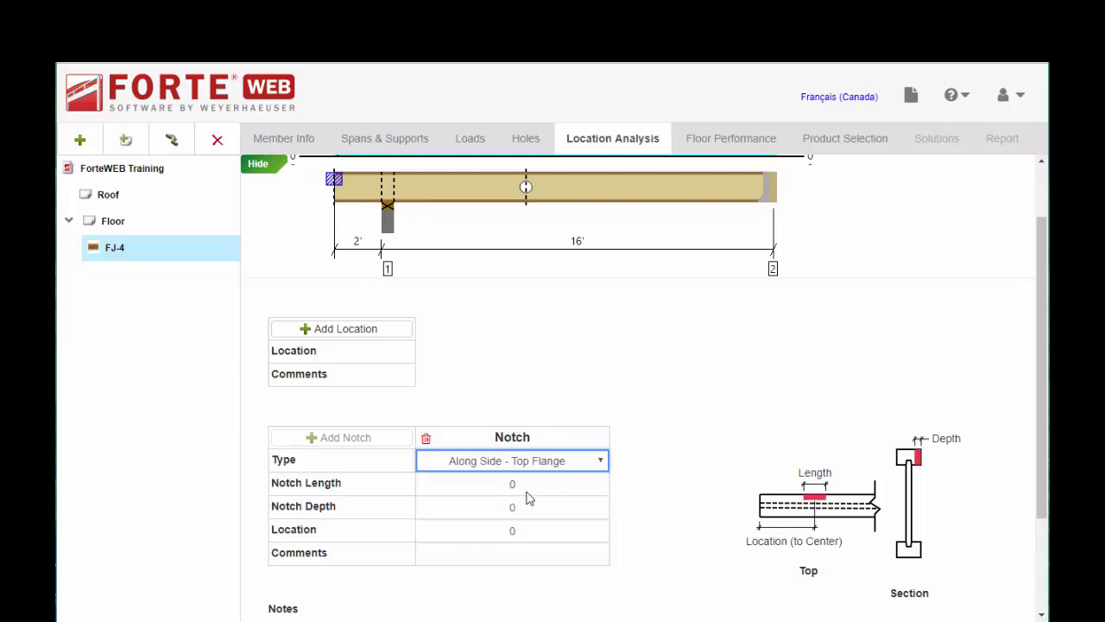
- Set the notch length to 4 inches, the notch depth to 2 inches and its location to 12 feet
click(495, 484)
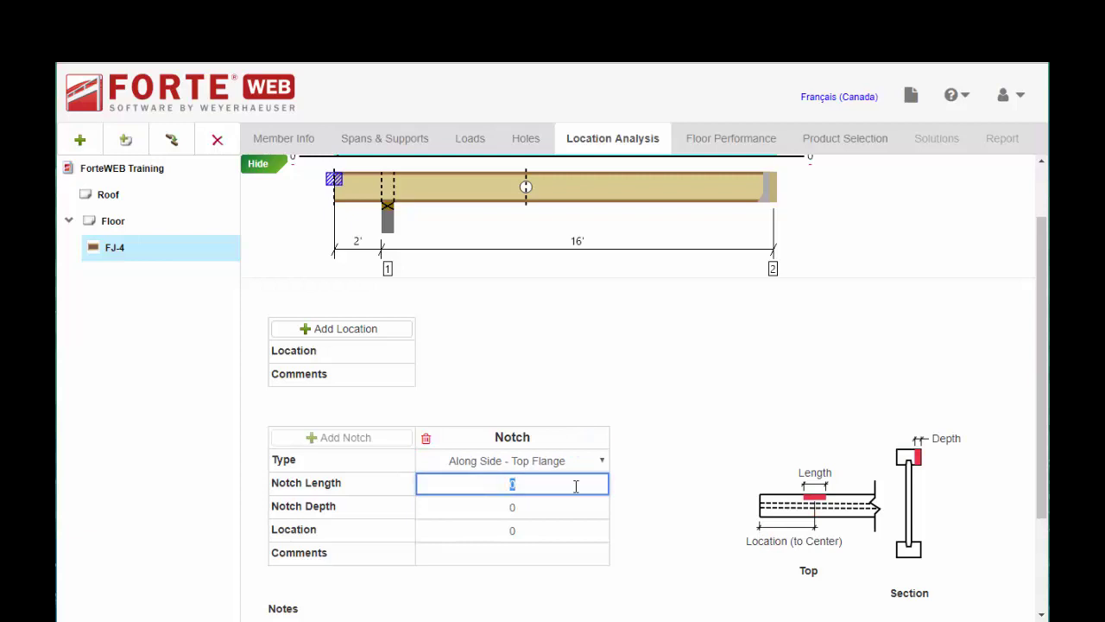
text(4)
key(Tab)
text(2)
key(Tab)
text(12)
key(Tab)
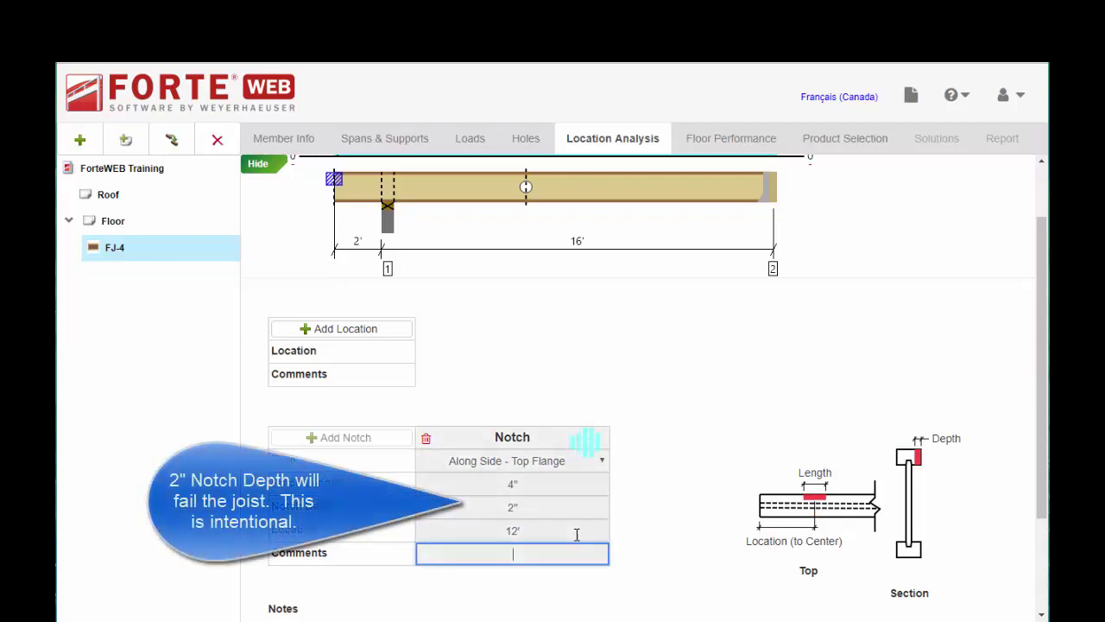